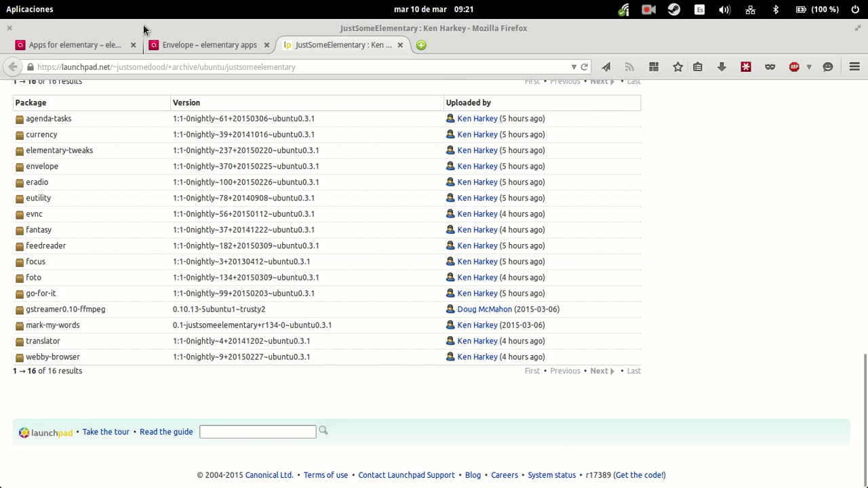
- Review Envelope's repository installation command on its elementary apps page and return to the JustSomeElementary package list
{"action": "left_click", "coordinate": [223, 45]}
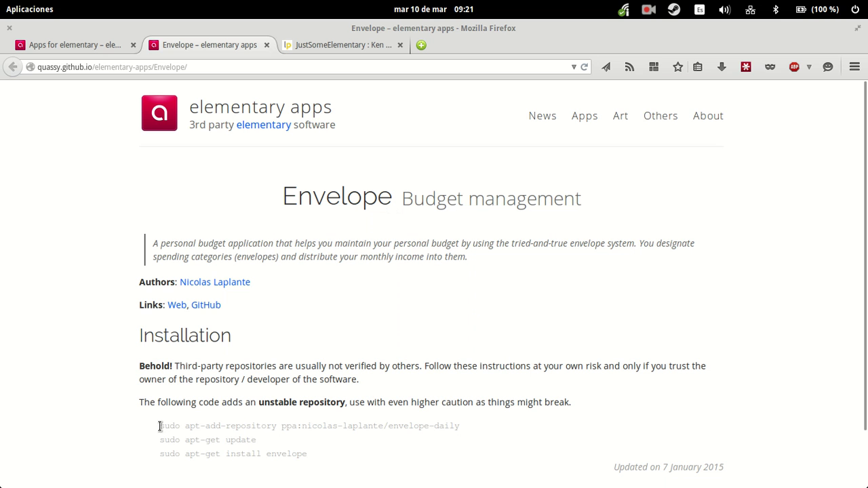
{"action": "left_click_drag", "start_coordinate": [160, 425], "coordinate": [459, 423]}
{"action": "triple_click", "coordinate": [461, 417]}
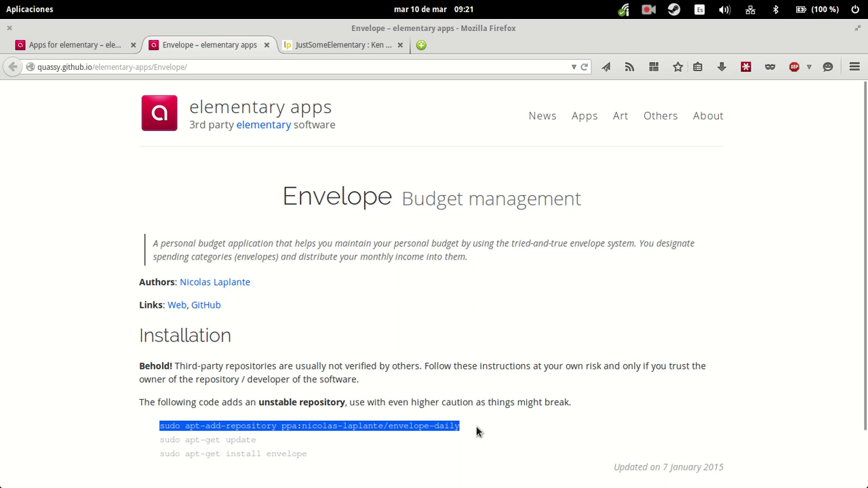
{"action": "left_click", "coordinate": [478, 430]}
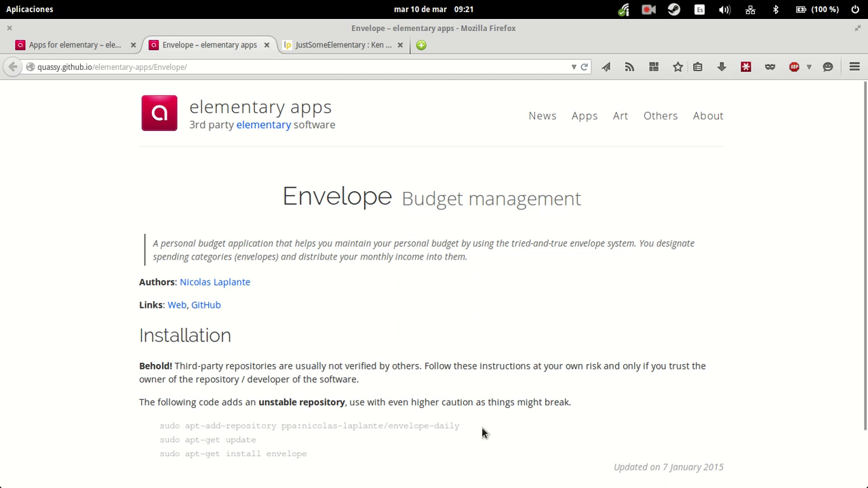
{"action": "left_click", "coordinate": [310, 45]}
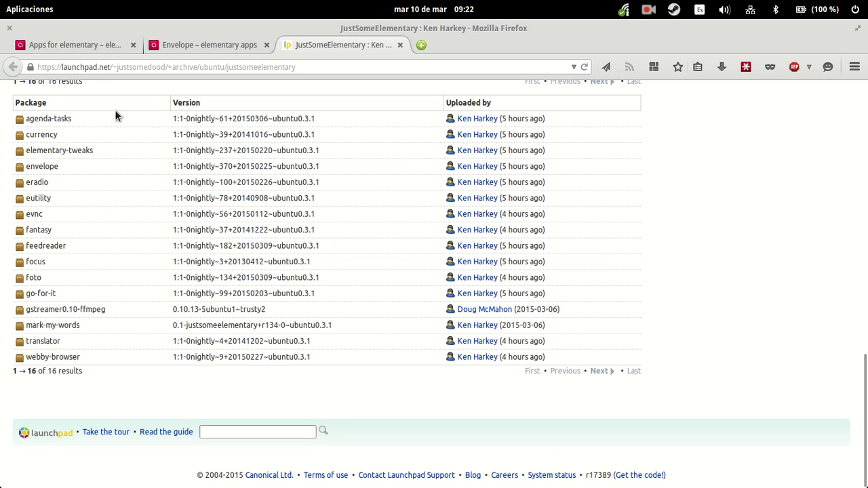
- Switch to Envelope, remove the existing Bank account and restart the application
{"action": "left_click", "coordinate": [24, 8]}
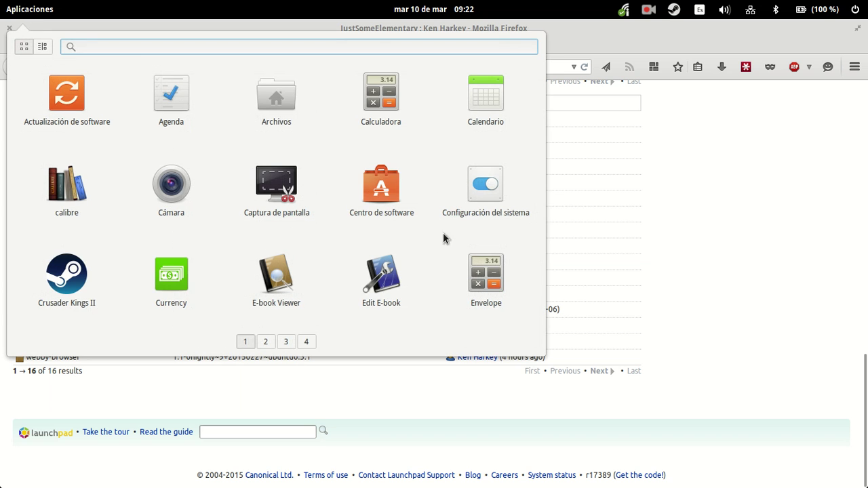
{"action": "left_click", "coordinate": [473, 268]}
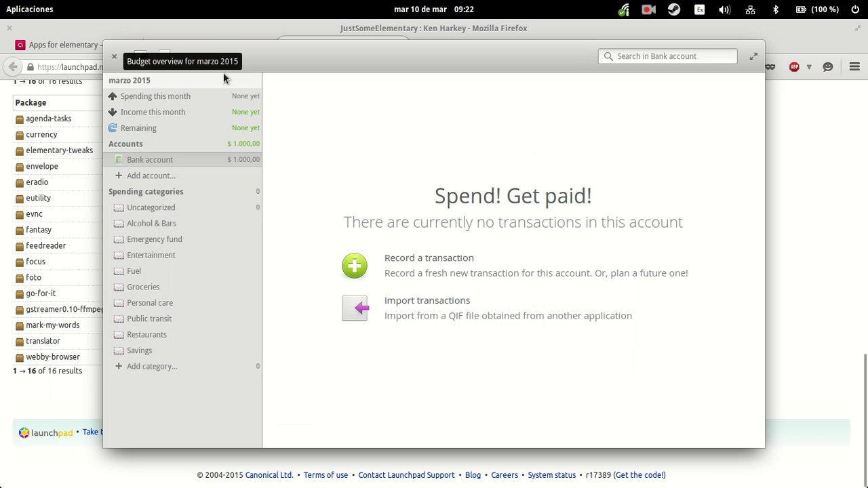
{"action": "right_click", "coordinate": [199, 162]}
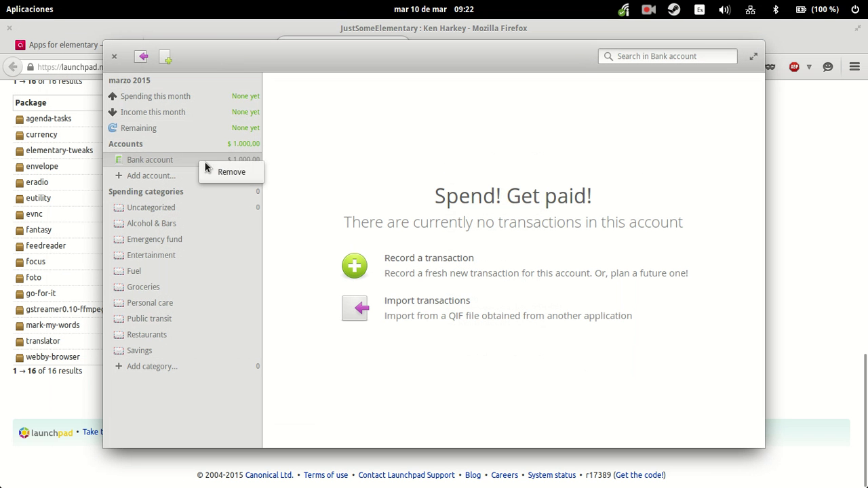
{"action": "left_click", "coordinate": [237, 178]}
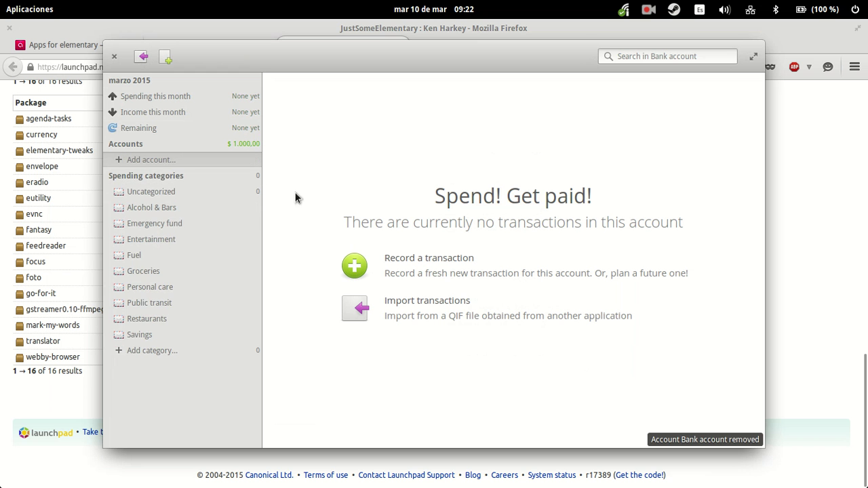
{"action": "left_click", "coordinate": [114, 57]}
{"action": "left_click", "coordinate": [36, 11]}
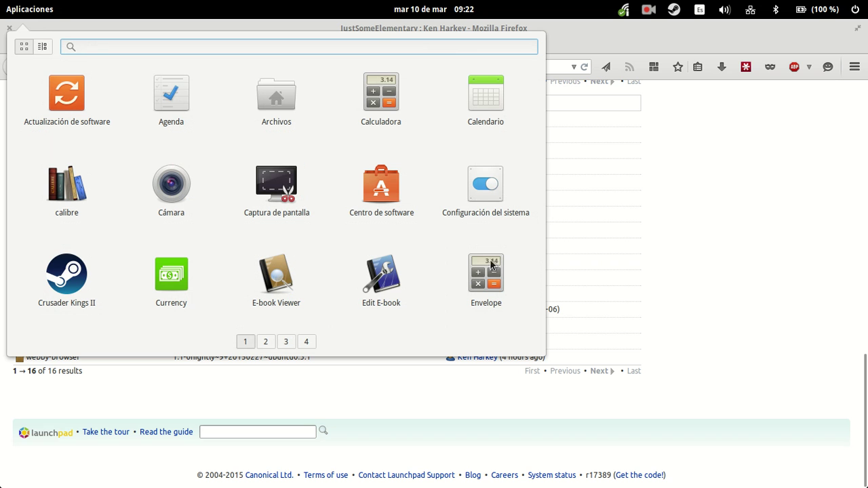
{"action": "left_click", "coordinate": [485, 266]}
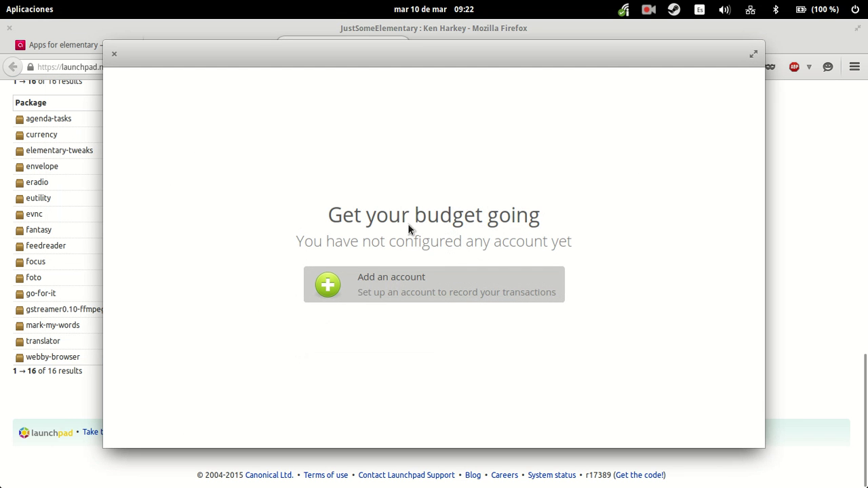
- Add a Checking account labelled "Bank account" with a current balance of 1000 and the description "Test"
{"action": "left_click", "coordinate": [462, 276]}
{"action": "type", "text": "Bank account"}
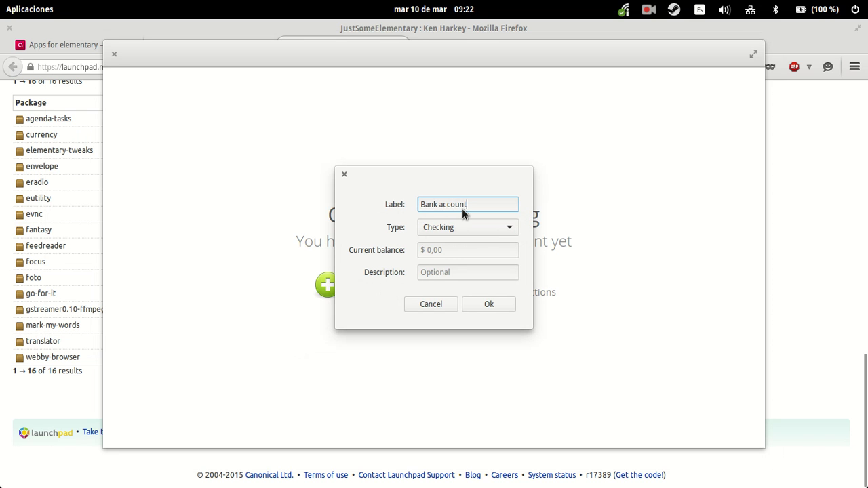
{"action": "key", "text": "Tab"}
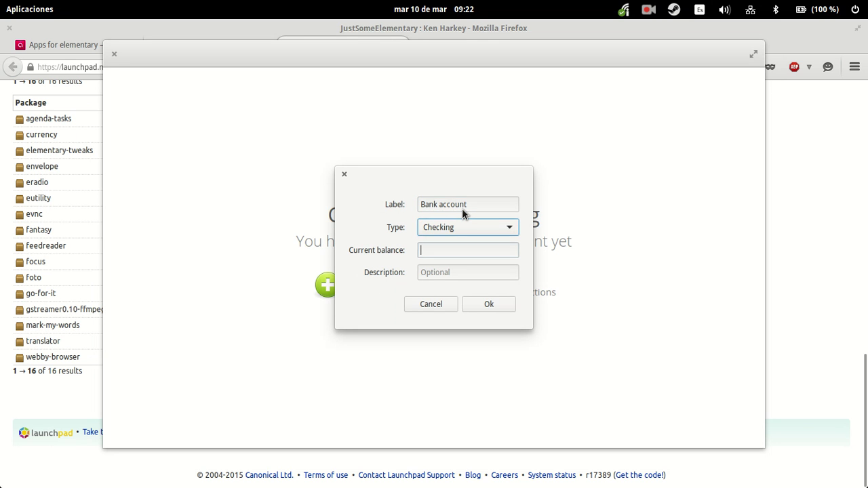
{"action": "type", "text": "1000"}
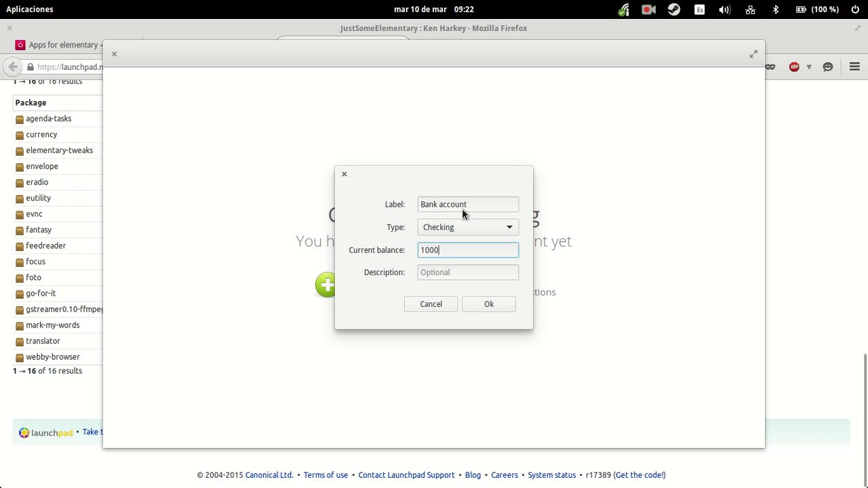
{"action": "key", "text": "Tab"}
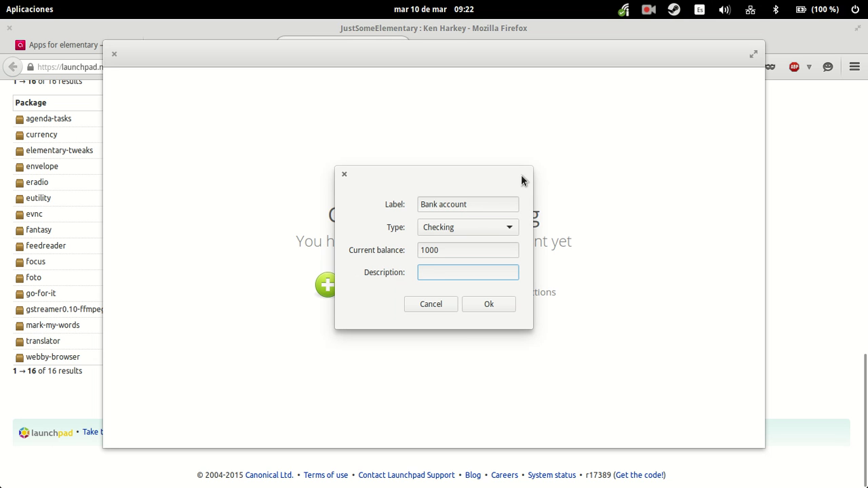
{"action": "type", "text": "Test"}
{"action": "left_click", "coordinate": [484, 305]}
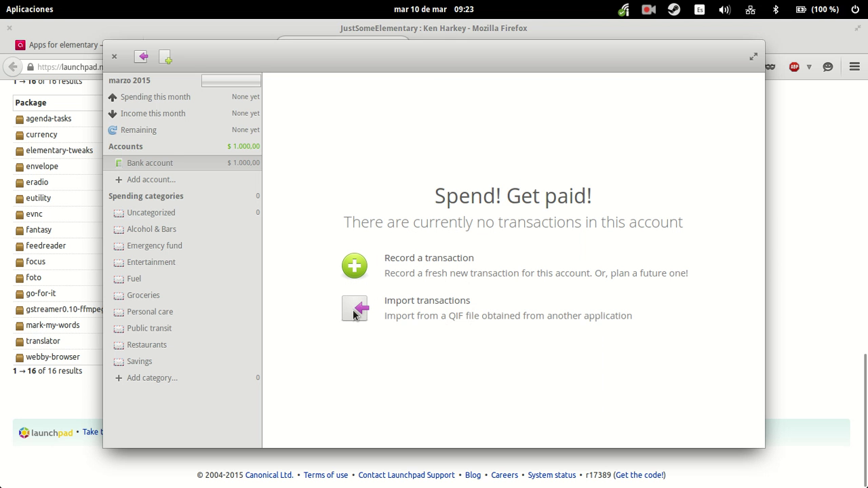
- Start a new transaction in the Bank account dated 10/03/15 with Tesco as the merchant
{"action": "left_click", "coordinate": [354, 269]}
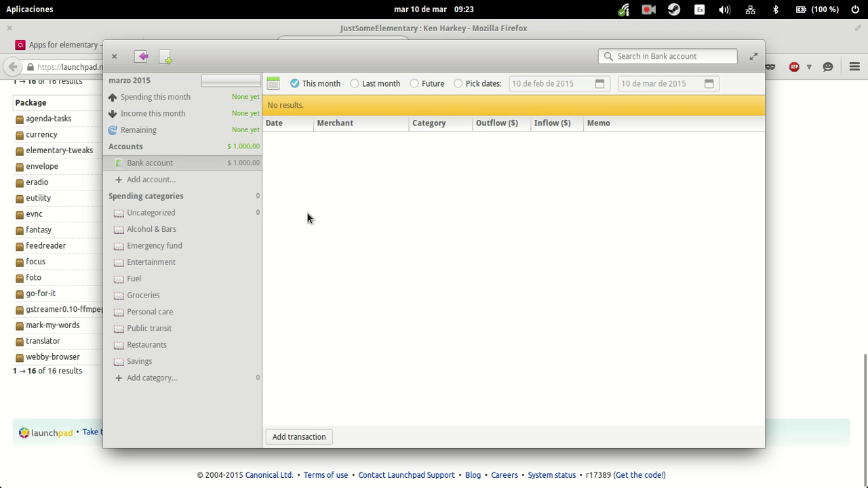
{"action": "left_click", "coordinate": [300, 437]}
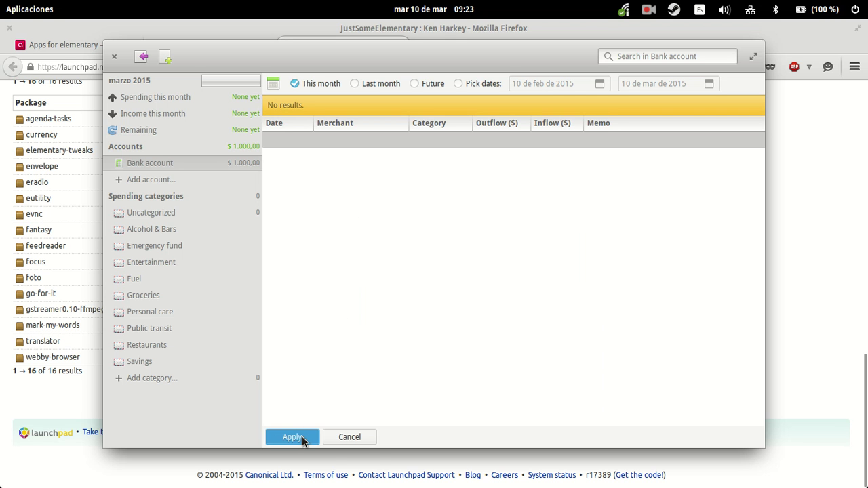
{"action": "left_click", "coordinate": [285, 141]}
{"action": "left_click", "coordinate": [282, 142]}
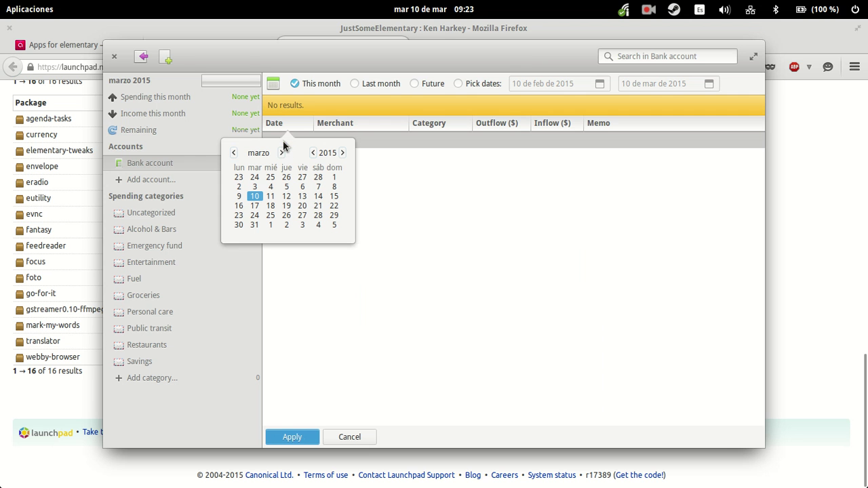
{"action": "left_click", "coordinate": [254, 198]}
{"action": "left_click", "coordinate": [245, 196]}
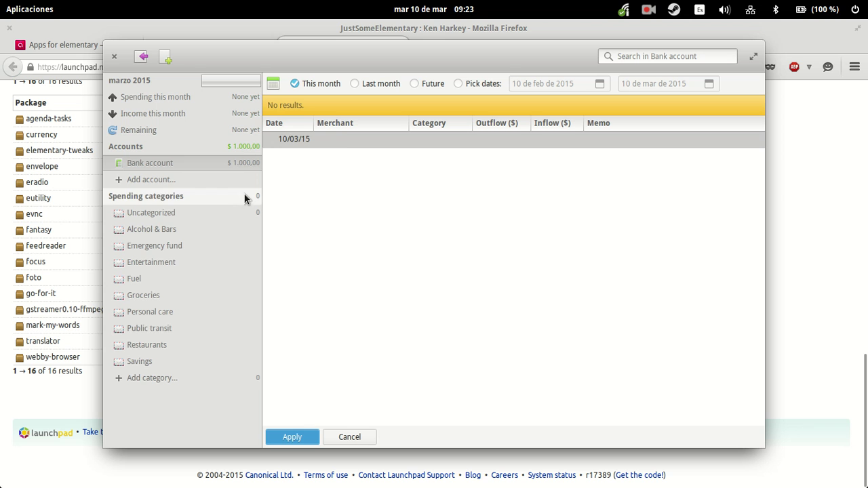
{"action": "left_click", "coordinate": [345, 140]}
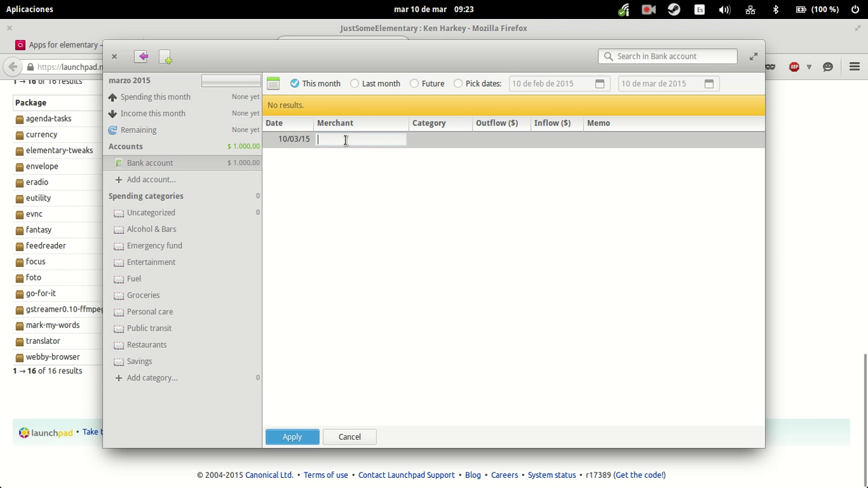
{"action": "type", "text": "Tesco"}
{"action": "key", "text": "Return"}
- Set the Tesco transaction's category to Groceries and its outflow to 150
{"action": "left_click", "coordinate": [434, 142]}
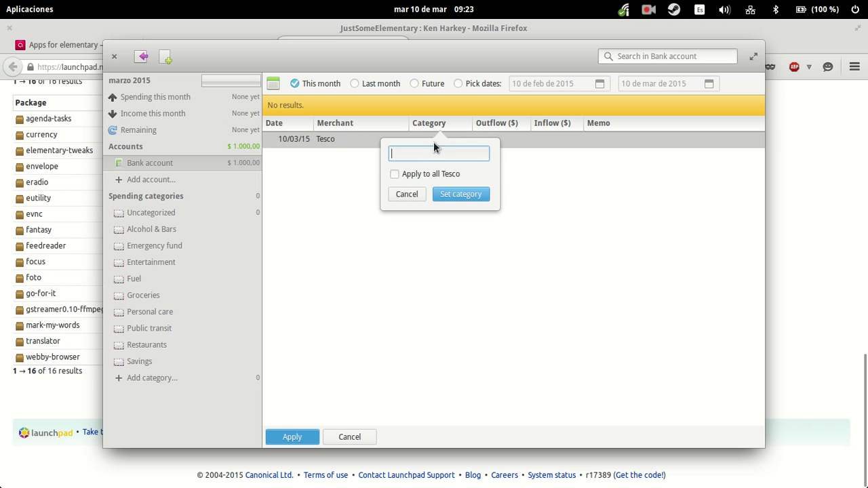
{"action": "type", "text": "Groceries"}
{"action": "left_click", "coordinate": [452, 195]}
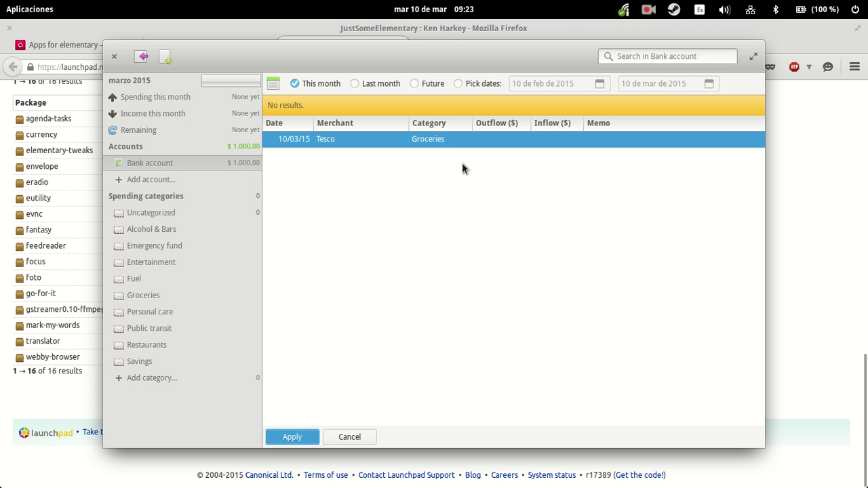
{"action": "left_click", "coordinate": [510, 139]}
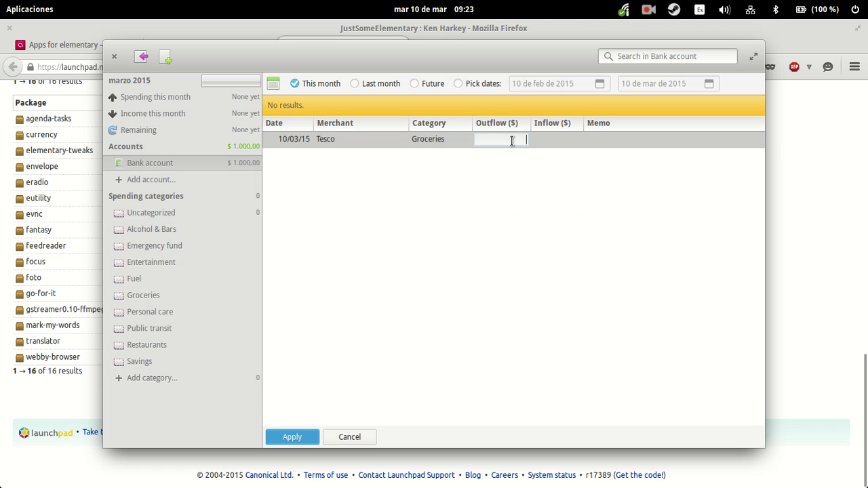
{"action": "type", "text": "150"}
{"action": "key", "text": "Return"}
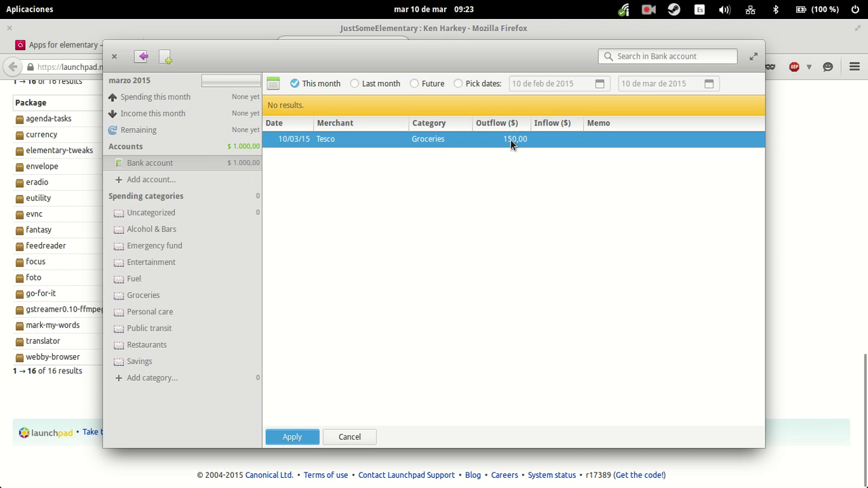
- Enter the memo "Milk, dough, cake" for the Tesco transaction and save it
{"action": "left_click", "coordinate": [614, 143]}
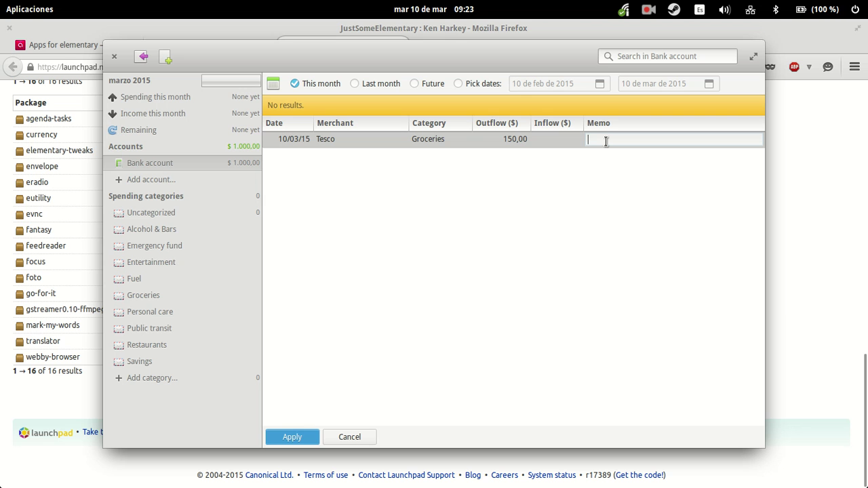
{"action": "type", "text": "Milk, dough, cake"}
{"action": "key", "text": "Return"}
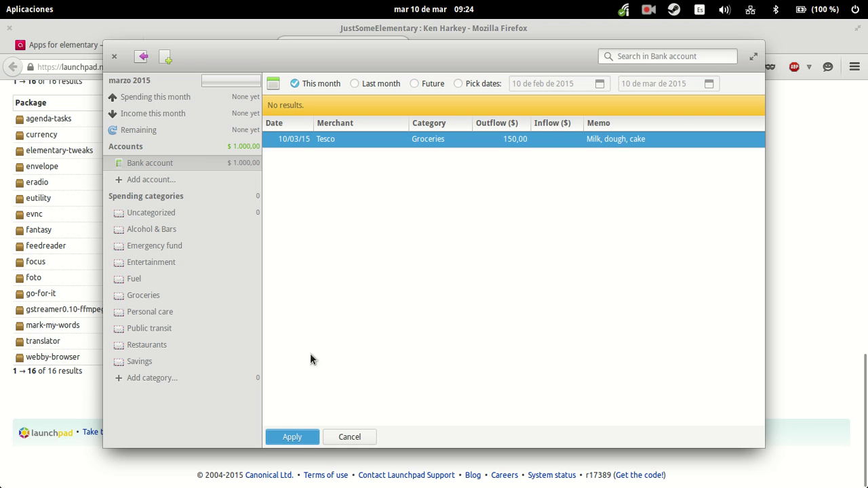
{"action": "left_click", "coordinate": [305, 436]}
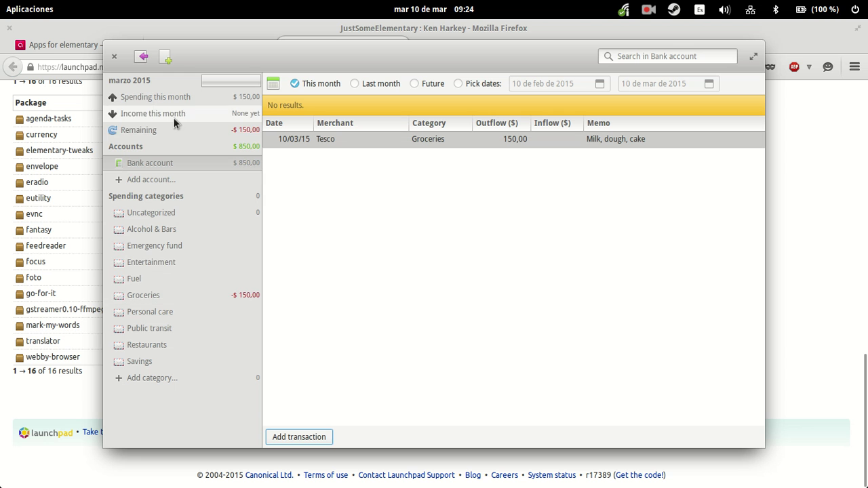
- Review the Groceries category's transactions and the monthly spending overview, and return to the Bank account's transactions
{"action": "left_click", "coordinate": [220, 298]}
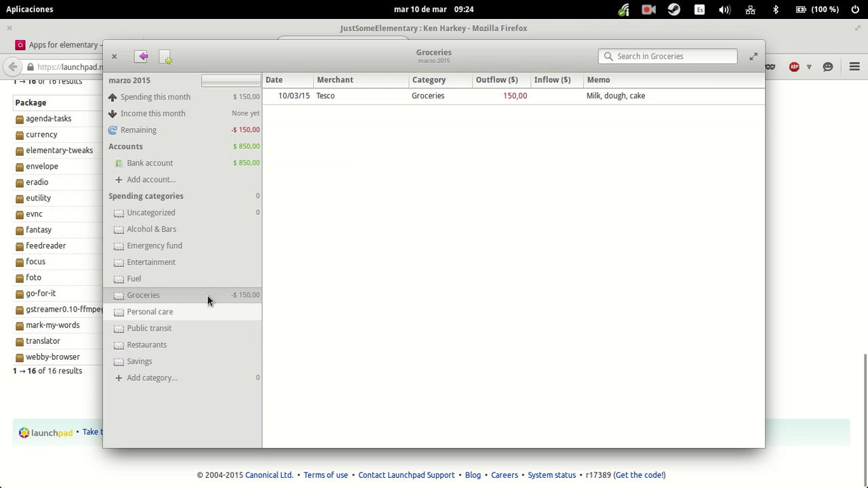
{"action": "left_click", "coordinate": [196, 131]}
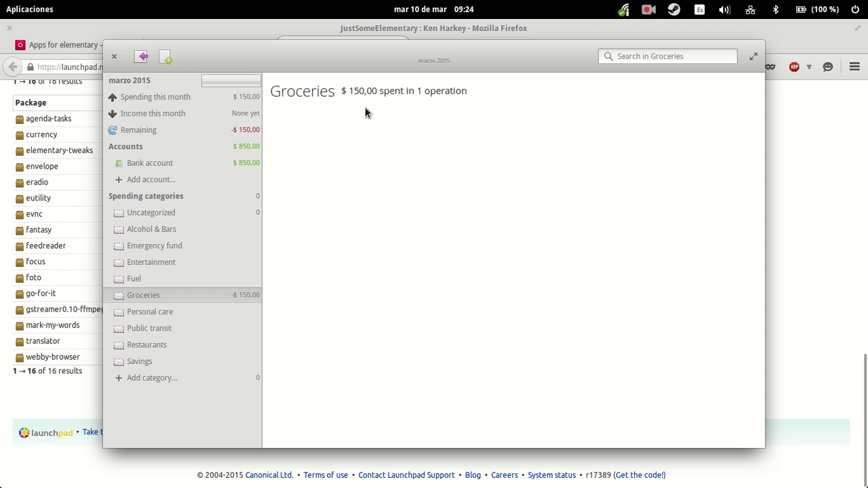
{"action": "left_click", "coordinate": [162, 169]}
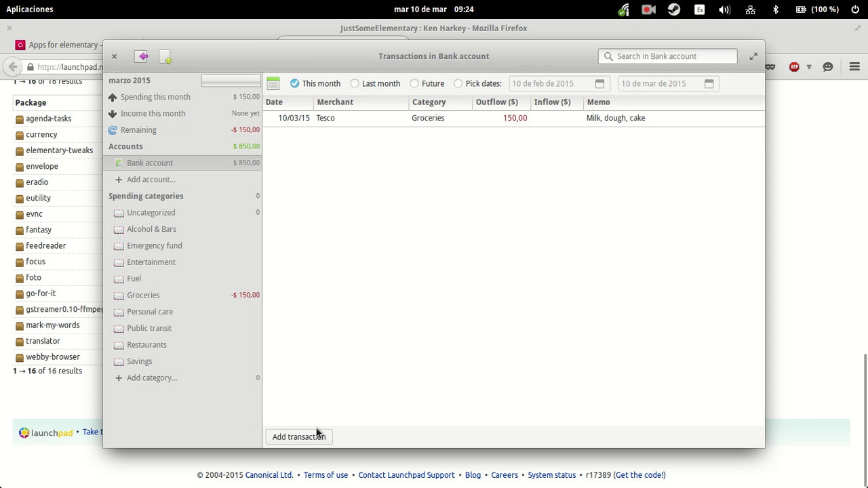
- Start a second Bank account transaction dated 11/03/15 with "None" as the merchant
{"action": "left_click", "coordinate": [299, 436]}
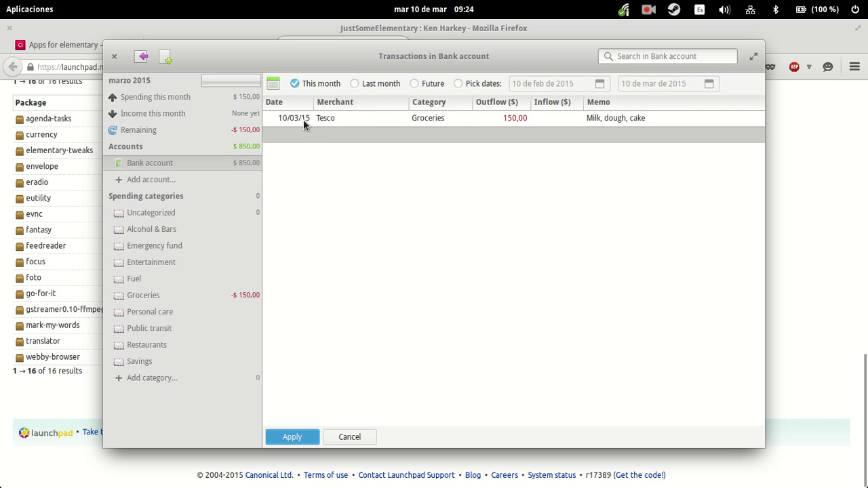
{"action": "left_click", "coordinate": [297, 140]}
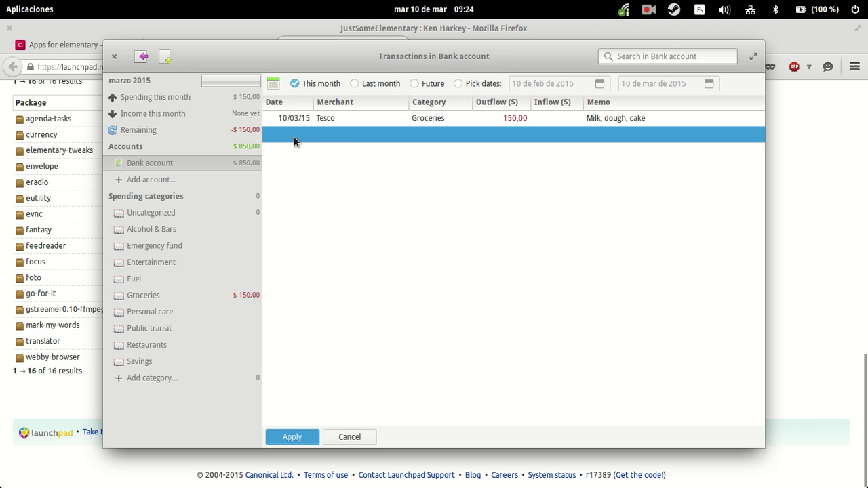
{"action": "left_click", "coordinate": [290, 134]}
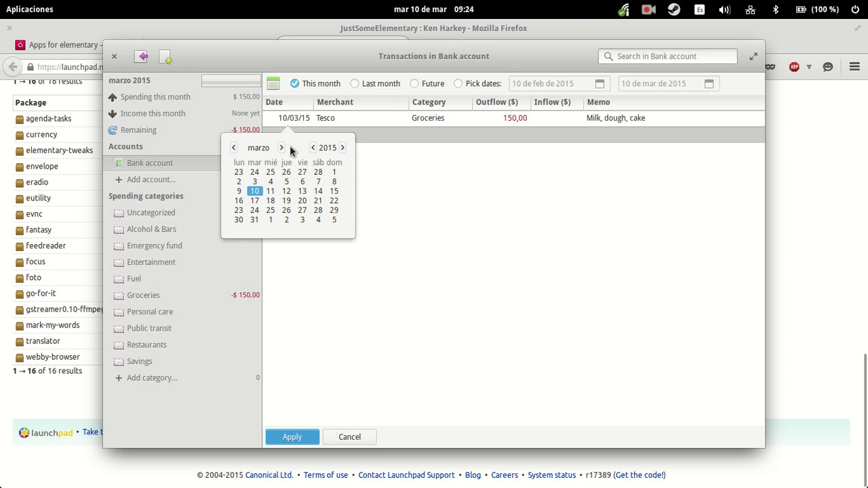
{"action": "left_click", "coordinate": [269, 191]}
{"action": "left_click", "coordinate": [349, 138]}
{"action": "type", "text": "Tesco"}
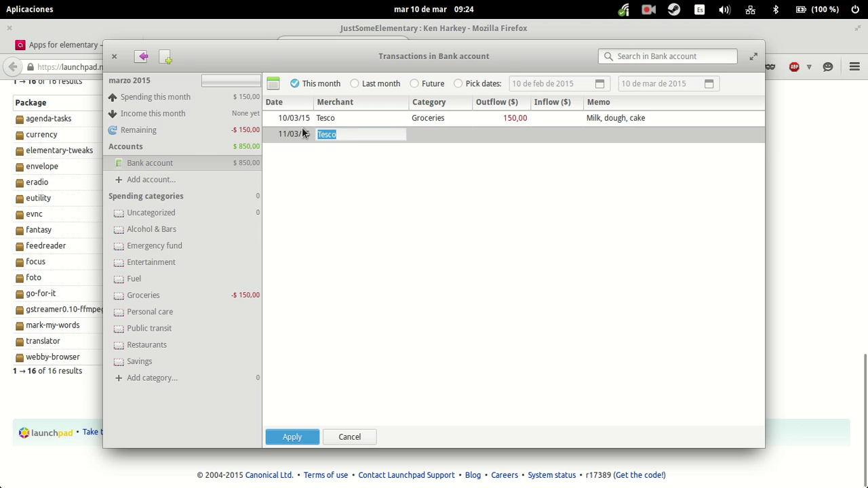
{"action": "key", "text": "BackSpace"}
{"action": "type", "text": "None"}
- Set the 11/03/15 transaction's category to Emergency fund and its inflow to 100
{"action": "left_click", "coordinate": [428, 135]}
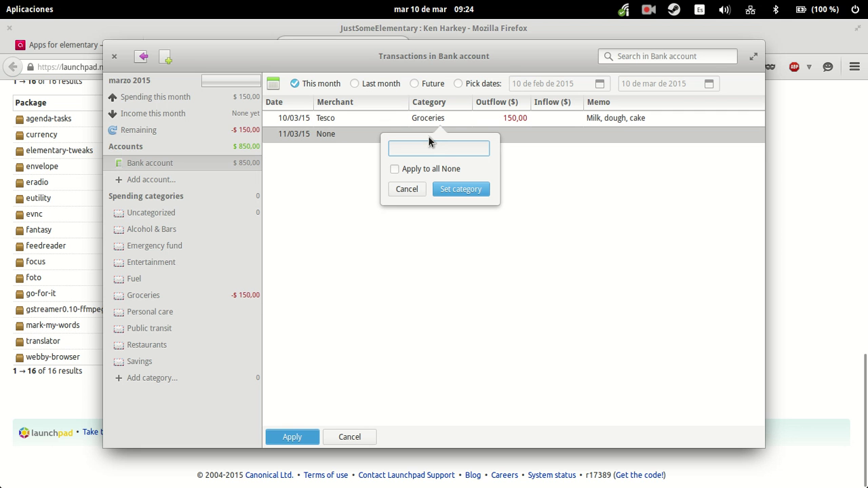
{"action": "type", "text": "Emergency fund"}
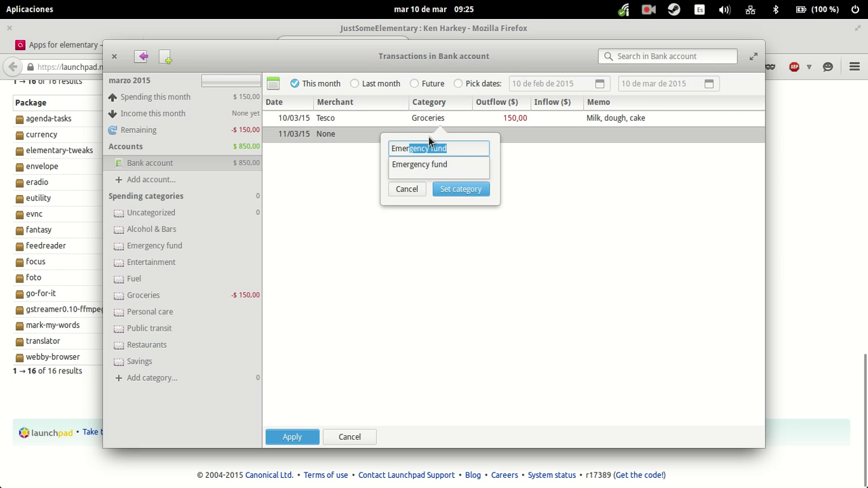
{"action": "left_click", "coordinate": [450, 189]}
{"action": "left_click", "coordinate": [554, 139]}
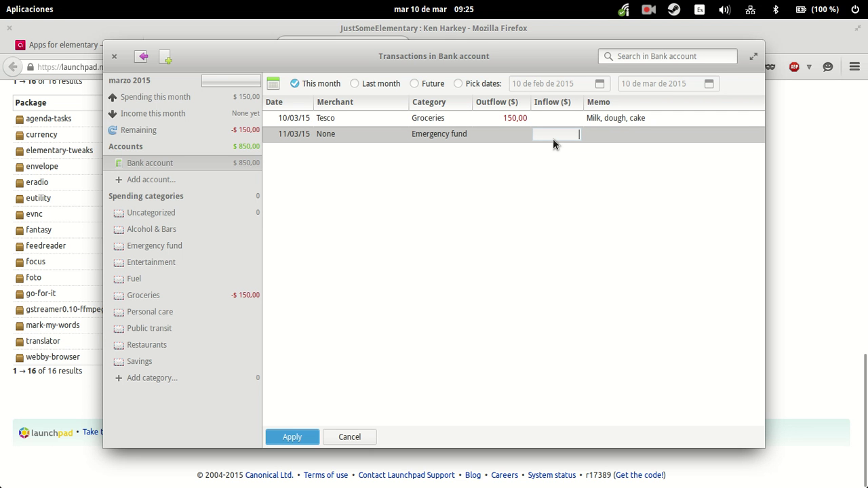
{"action": "type", "text": "100"}
{"action": "key", "text": "Return"}
- Enter the memo "Emergency" for the 11/03/15 transaction and save it to the Bank account
{"action": "left_click", "coordinate": [596, 143]}
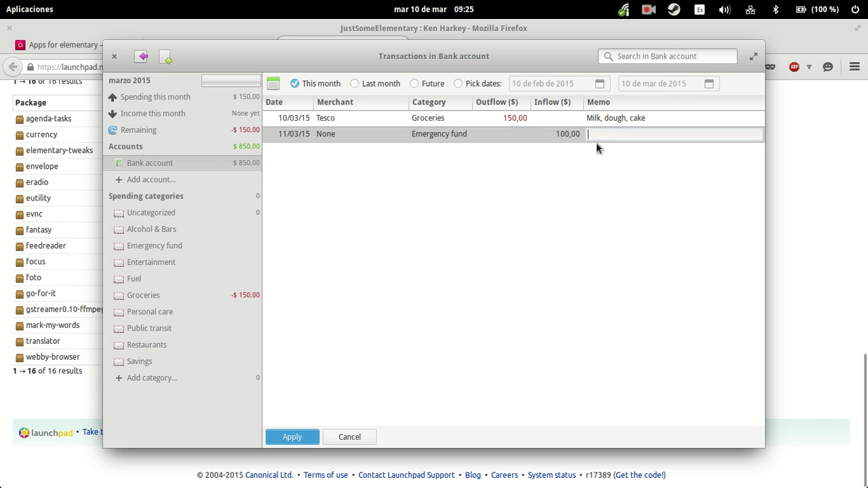
{"action": "type", "text": "Emergency"}
{"action": "key", "text": "Return"}
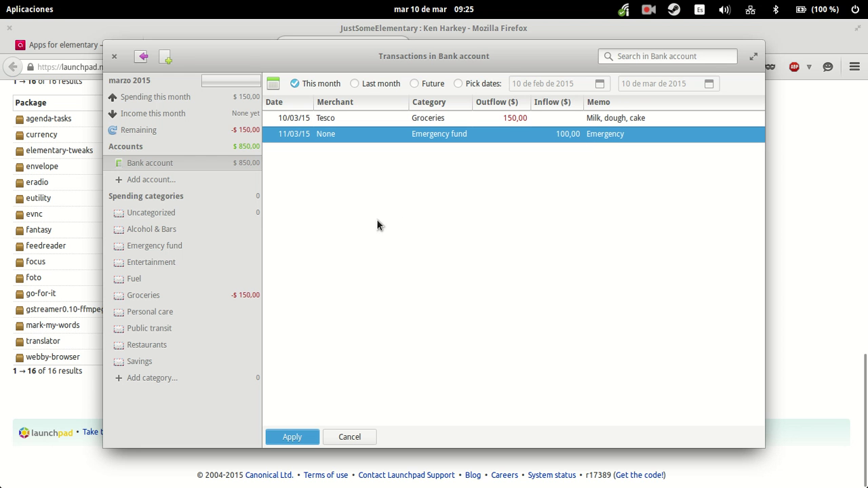
{"action": "left_click", "coordinate": [298, 438]}
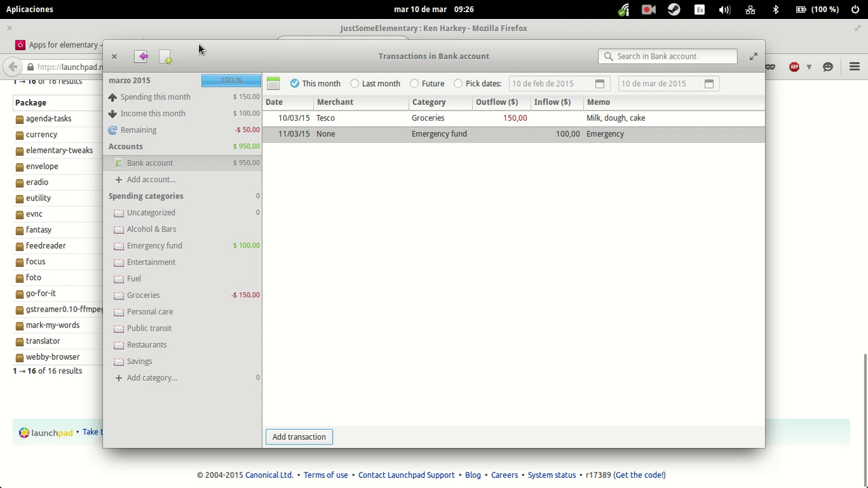
- Close the budgeting app's window to return to the web browser
{"action": "left_click", "coordinate": [114, 57]}
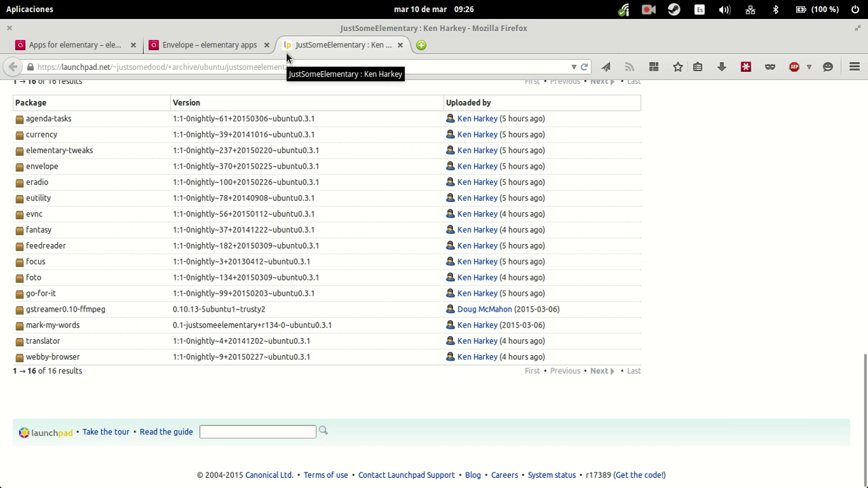
{"action": "left_click", "coordinate": [648, 11]}
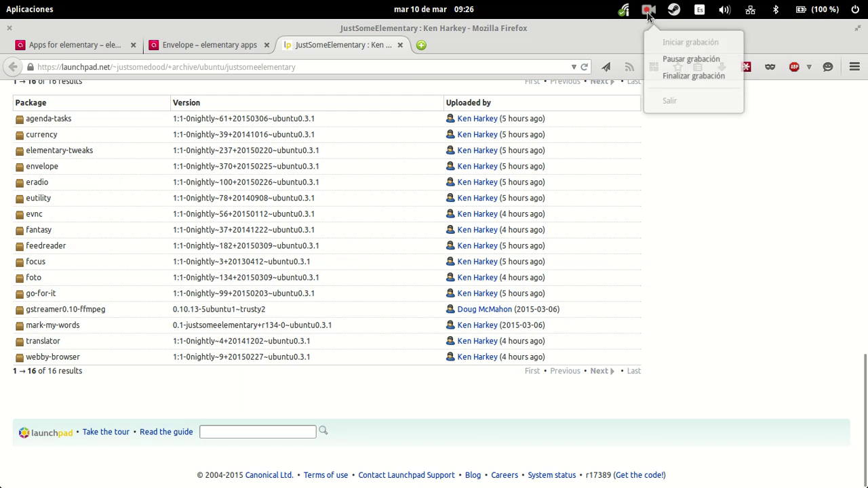